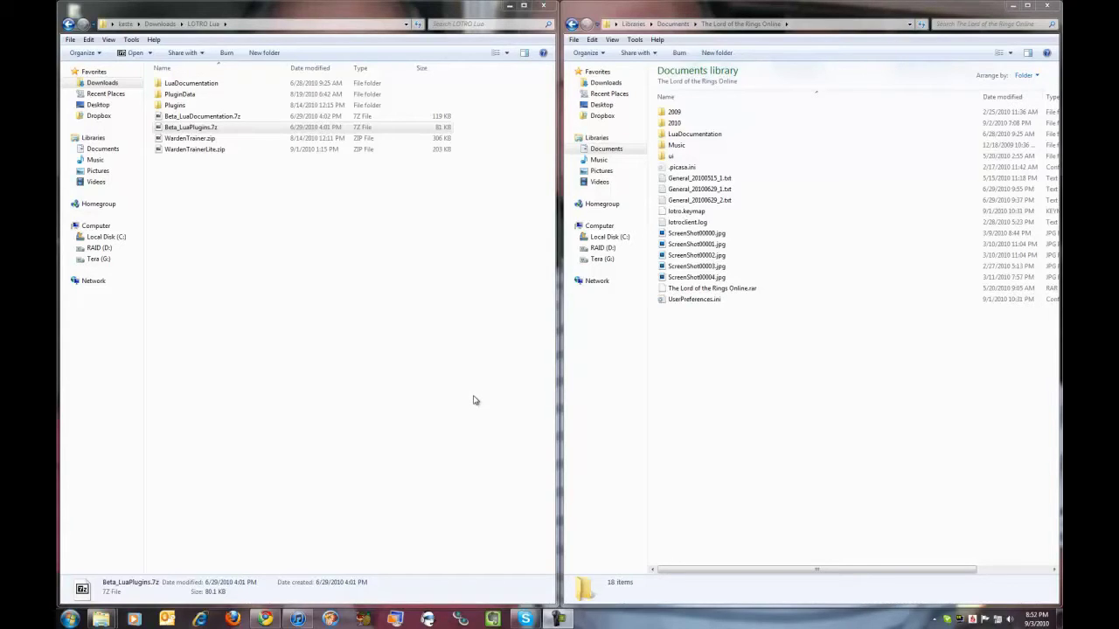
- Select Beta_LuaPlugins.7z and review the LOTRO folder's lotro.keymap, ui, Music, LuaDocumentation and UserPreferences.ini
left_click(174, 129)
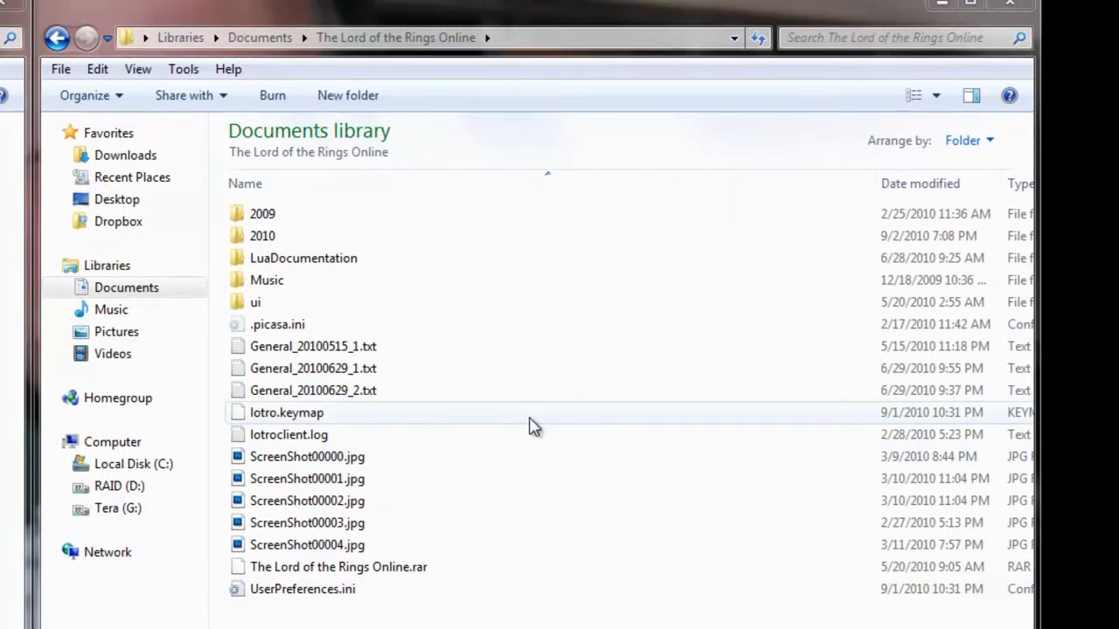
left_click(525, 416)
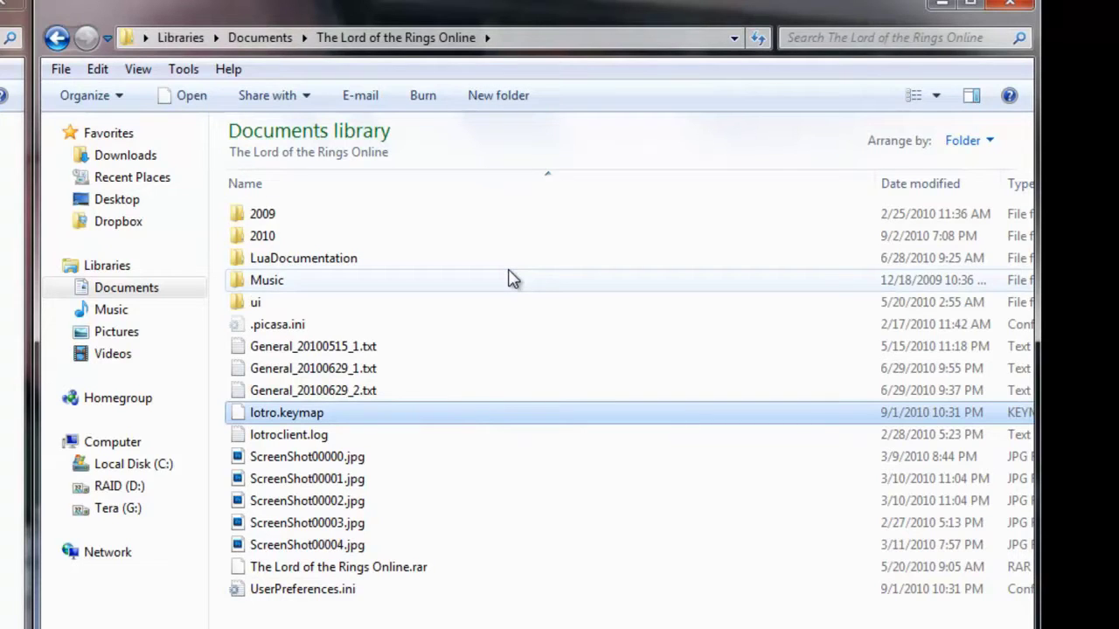
left_click(258, 306)
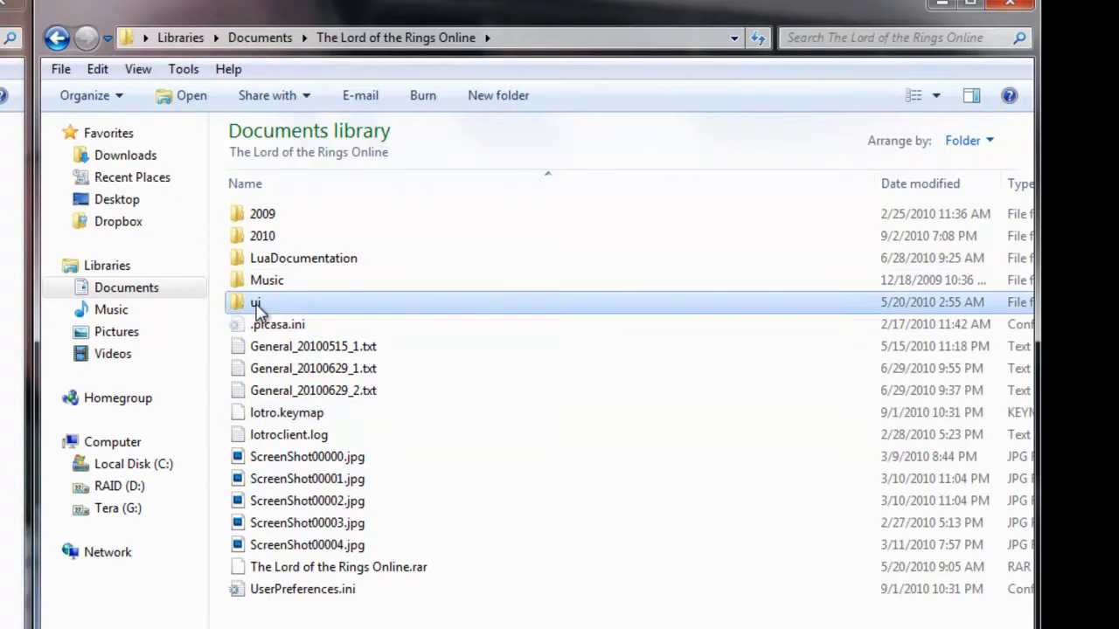
left_click(273, 288)
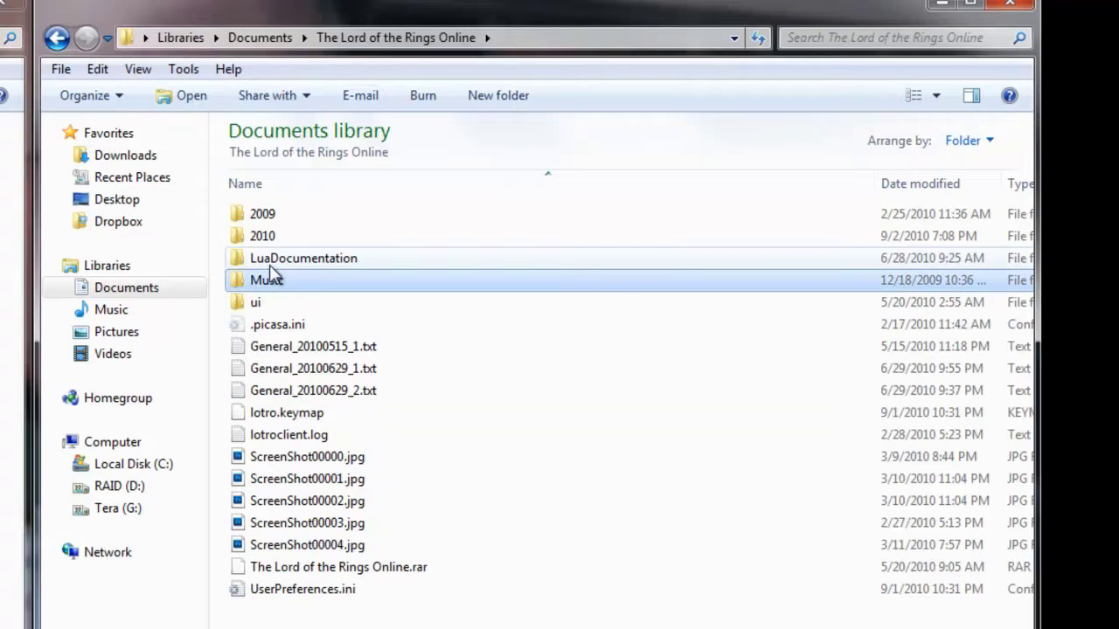
left_click(269, 266)
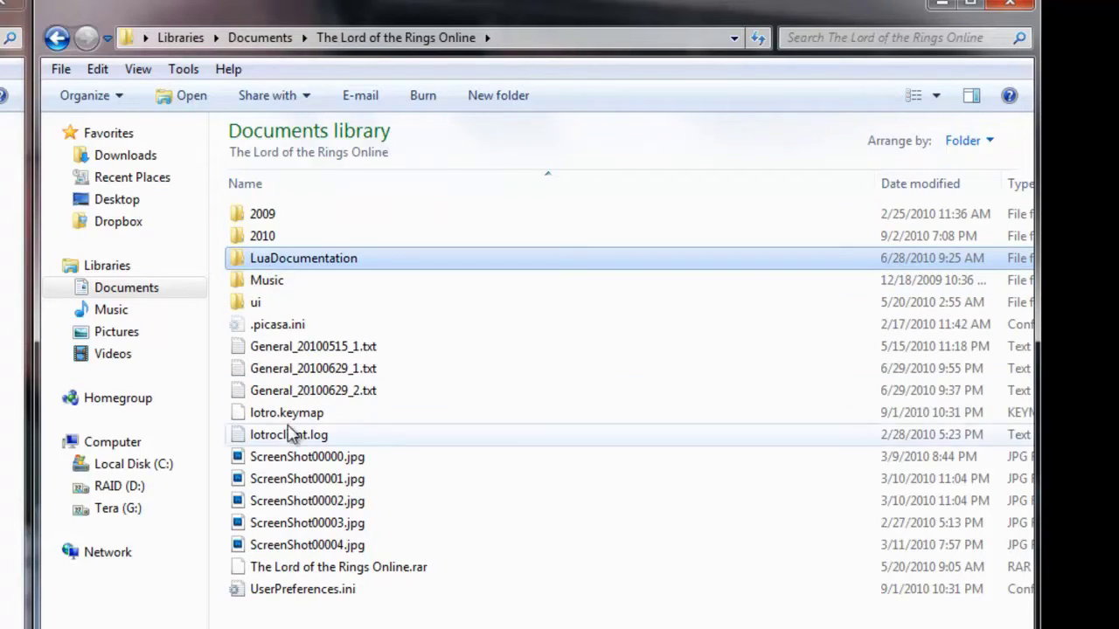
left_click(321, 592)
- Show the LOTRO documents folder's full path, then select and deselect UserPreferences.ini
left_click(532, 39)
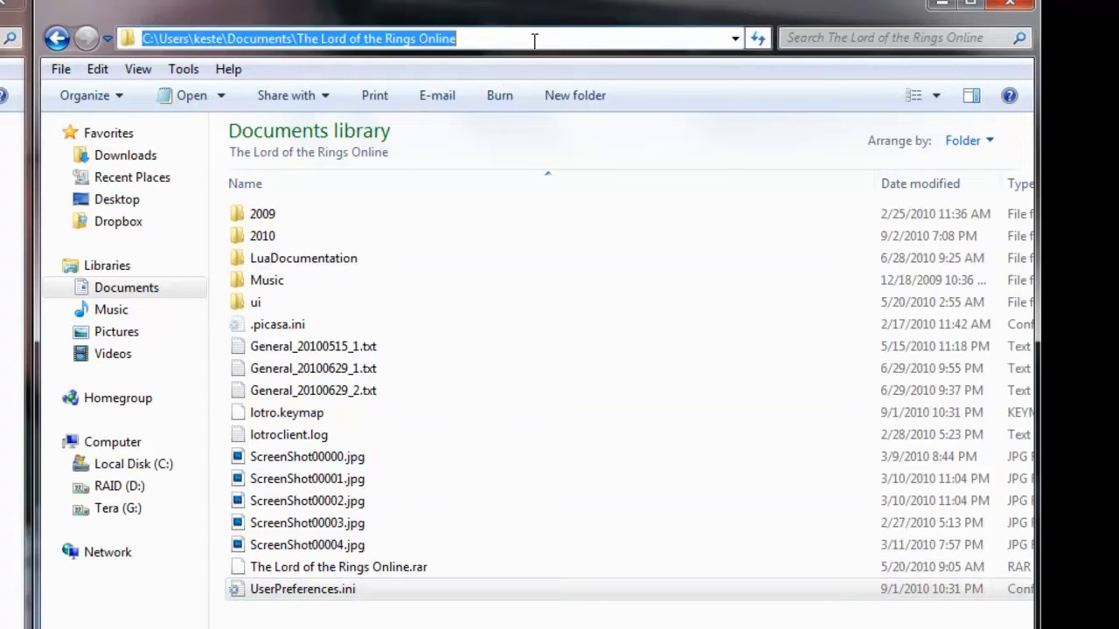
left_click(531, 38)
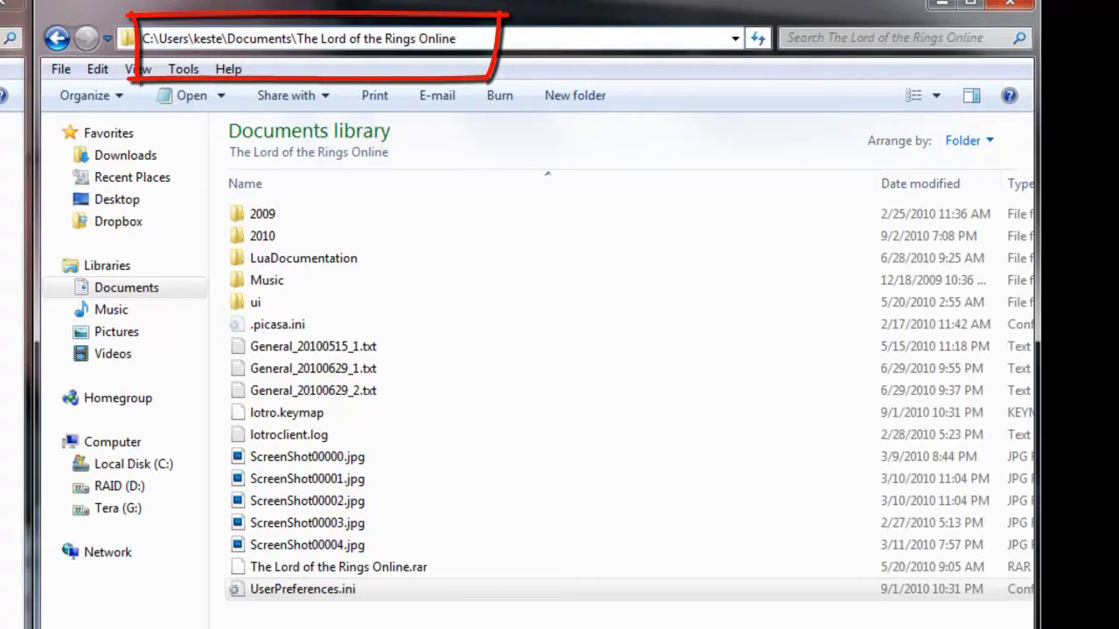
left_click(359, 613)
left_click(339, 590)
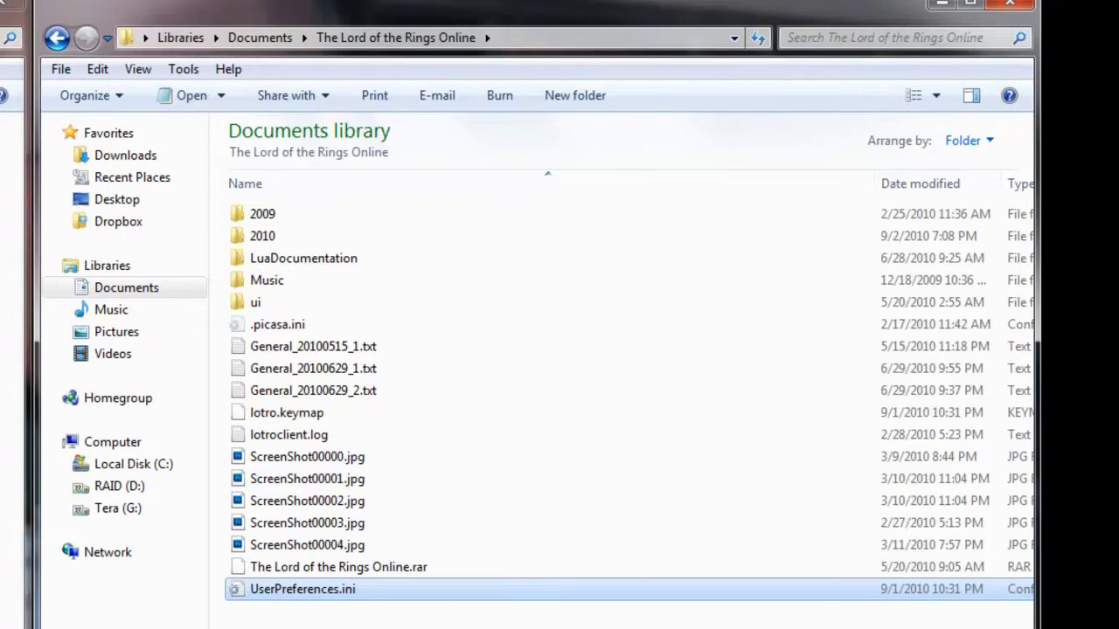
key("ctrl+space")
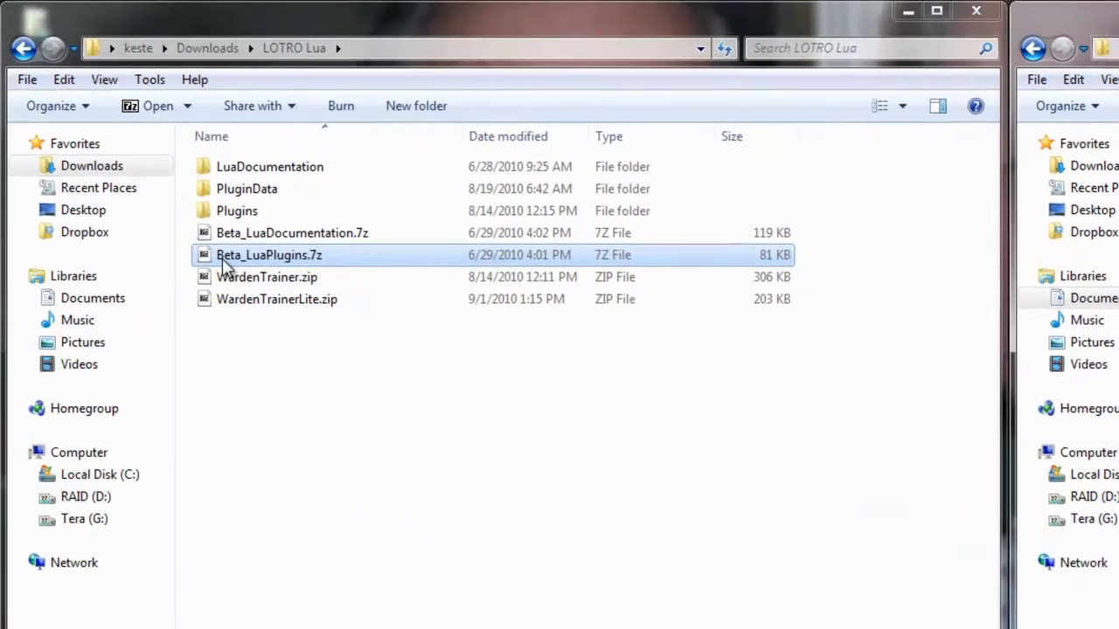
- Open Beta_LuaPlugins.7z and drag its Plugins folder into The Lord of the Rings Online folder
double_click(222, 257)
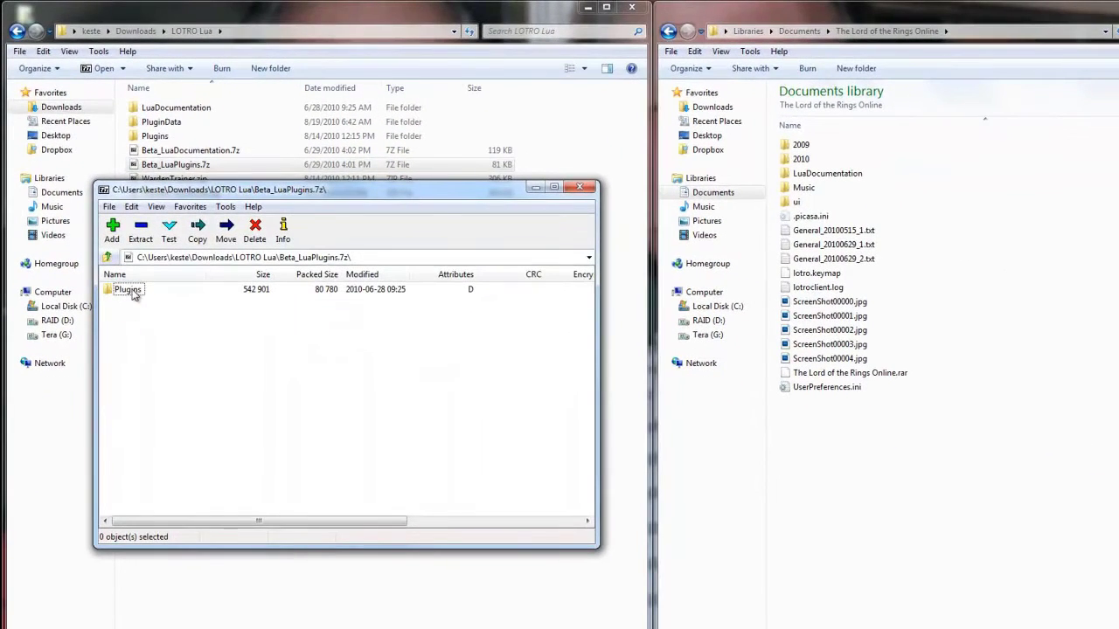
left_click_drag(119, 293, 870, 497)
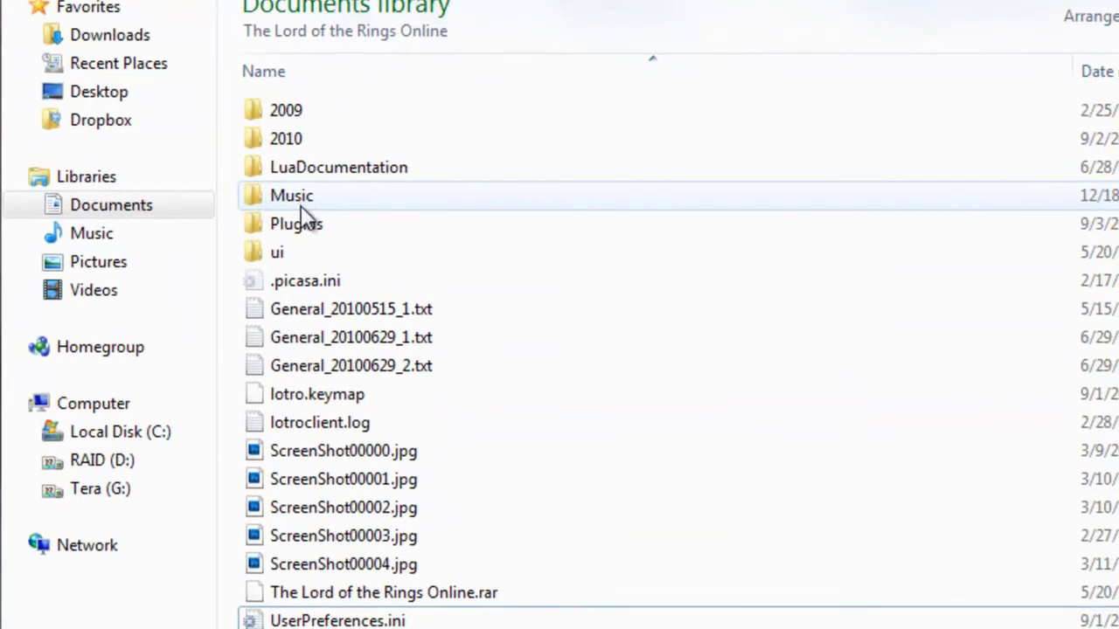
mouse_move(315, 238)
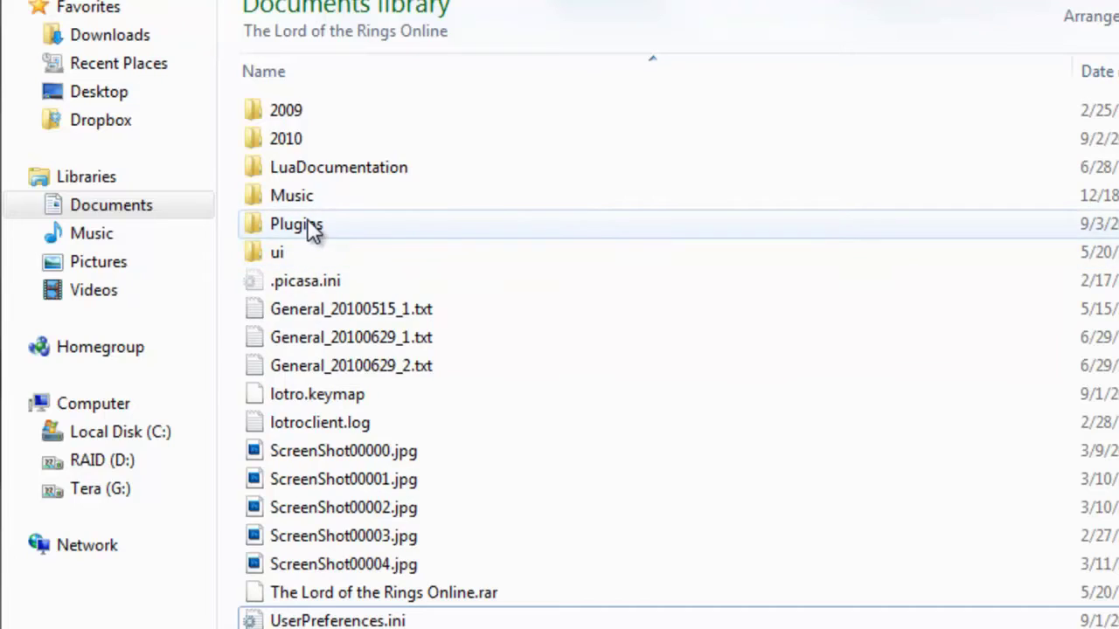
left_click(308, 224)
- Browse Plugins\TurbinePlugins, highlighting Vitals, TheOneBag, Examples and CombatQuickslots, then return to Plugins
double_click(307, 224)
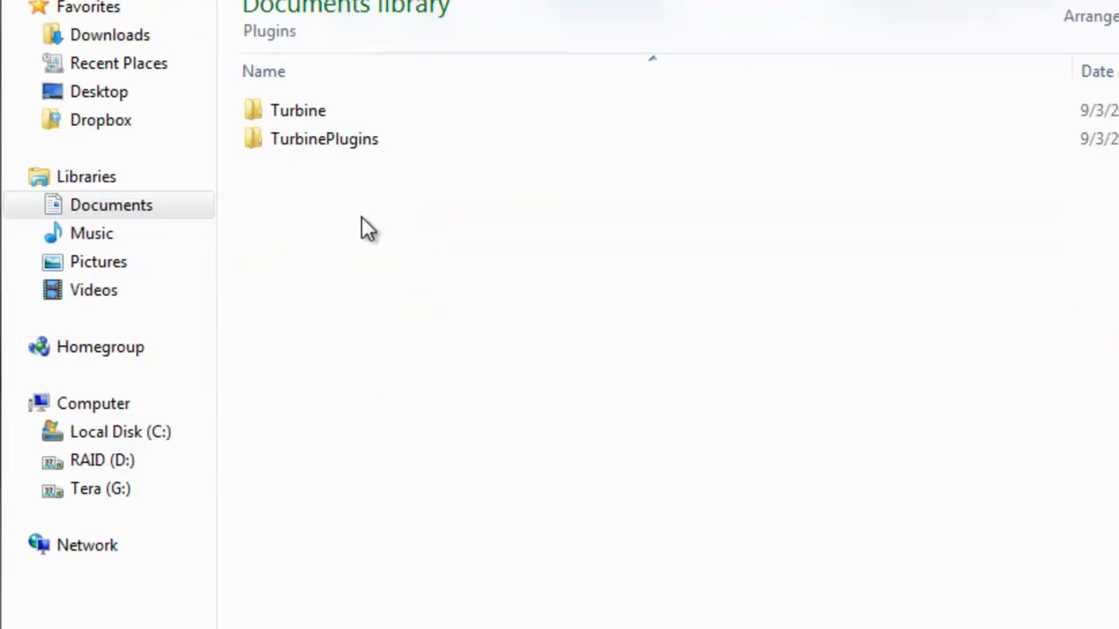
double_click(365, 151)
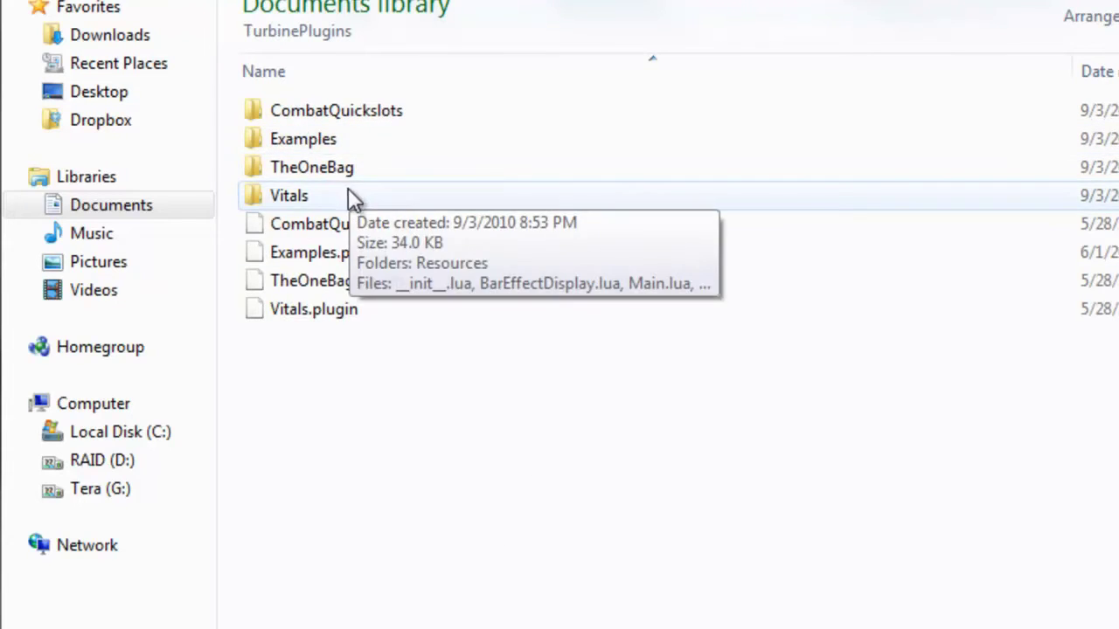
left_click(431, 196)
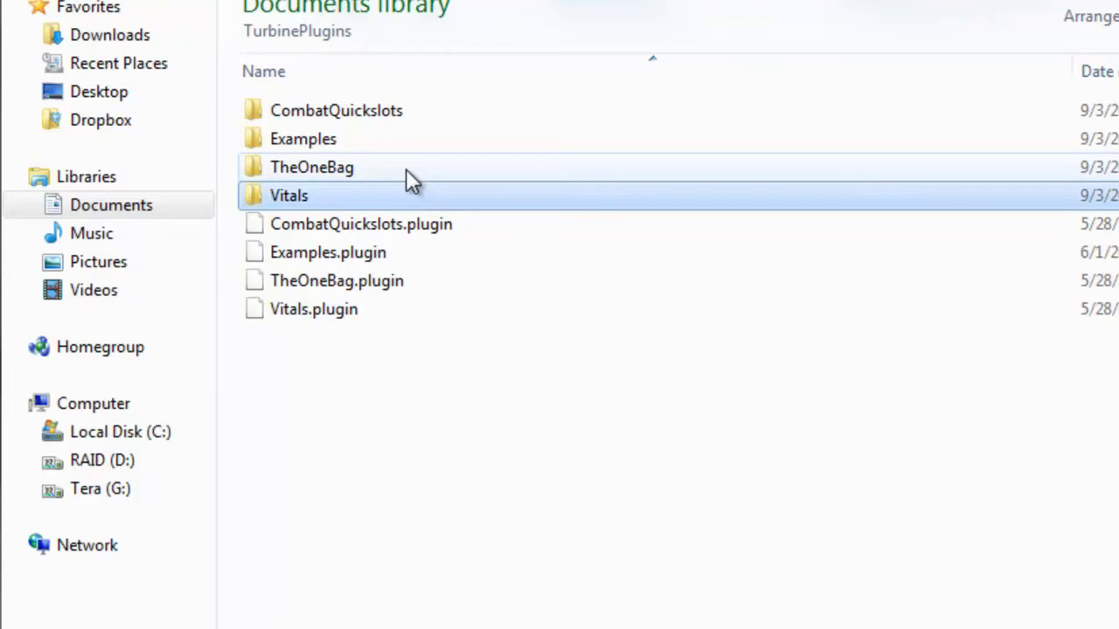
mouse_move(405, 169)
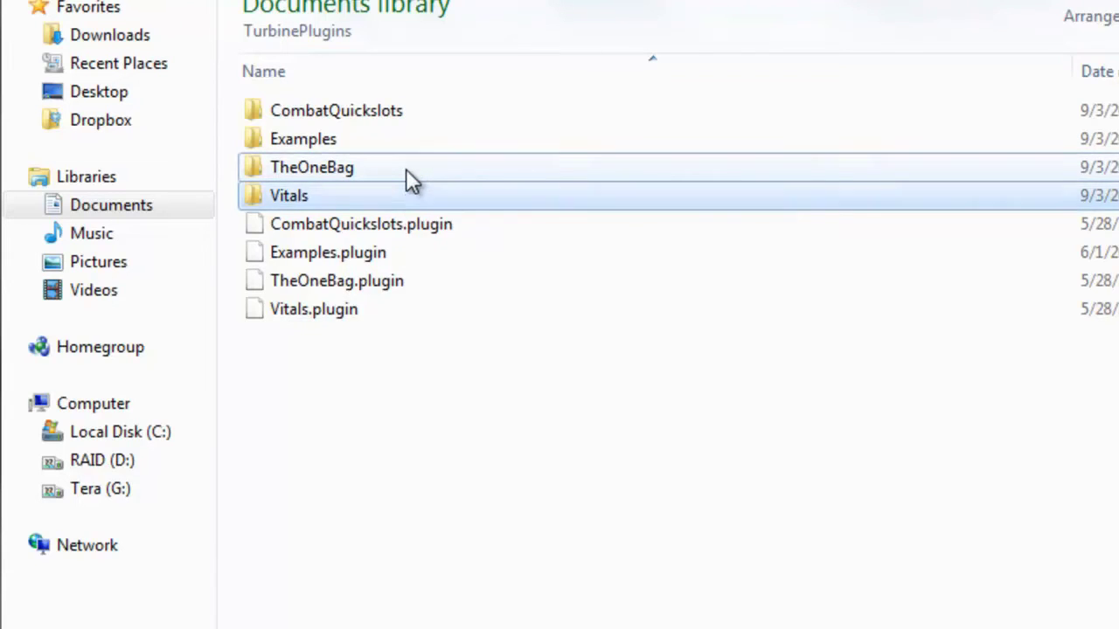
left_click(408, 169)
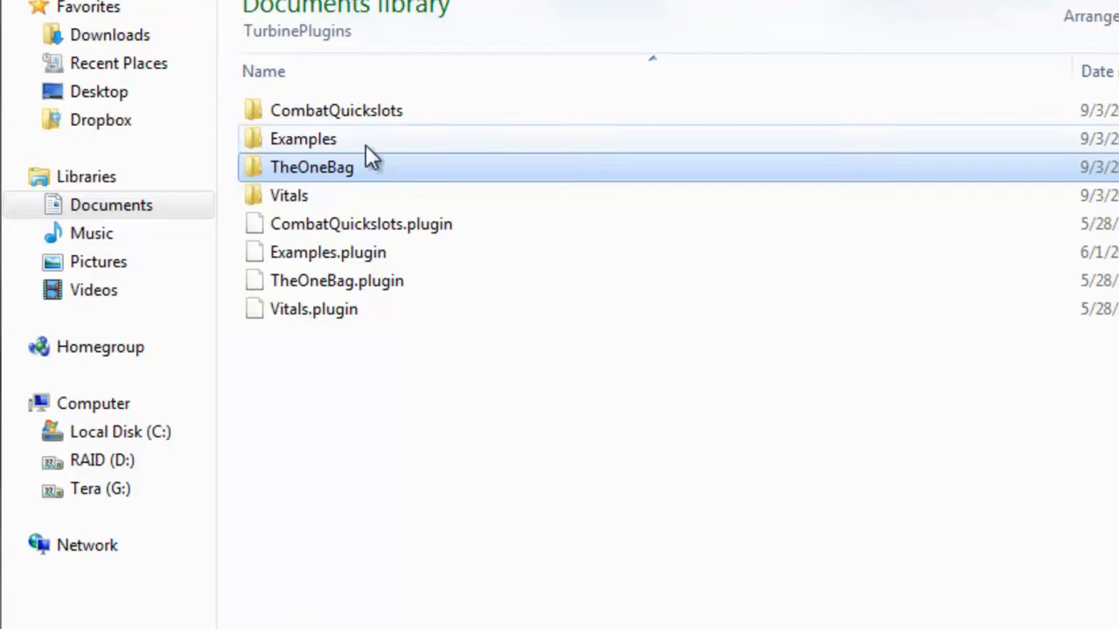
mouse_move(350, 149)
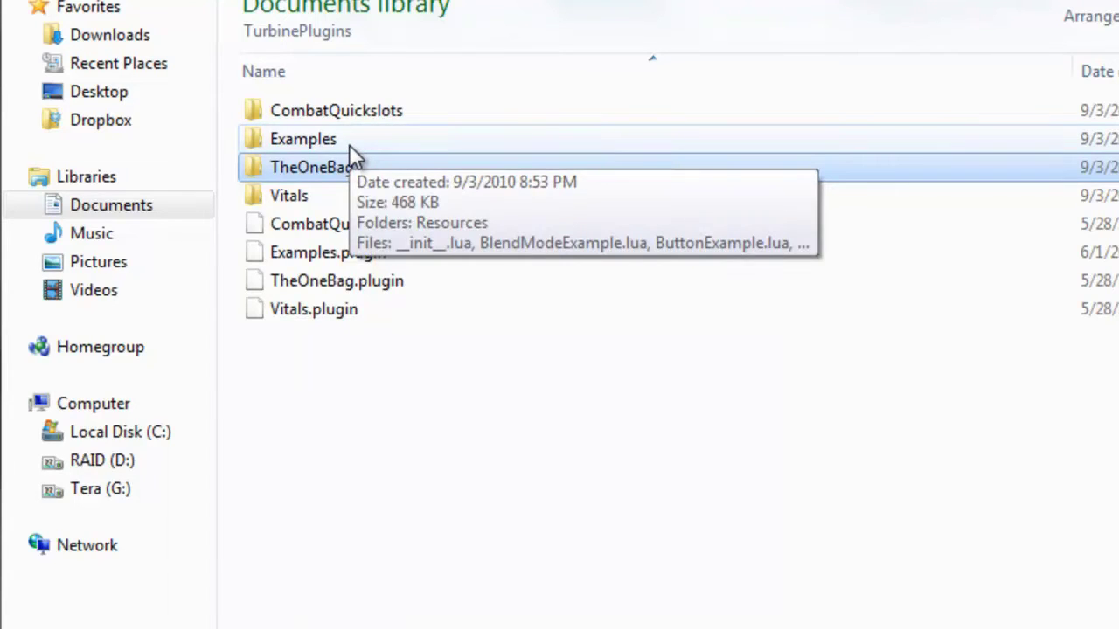
left_click(349, 144)
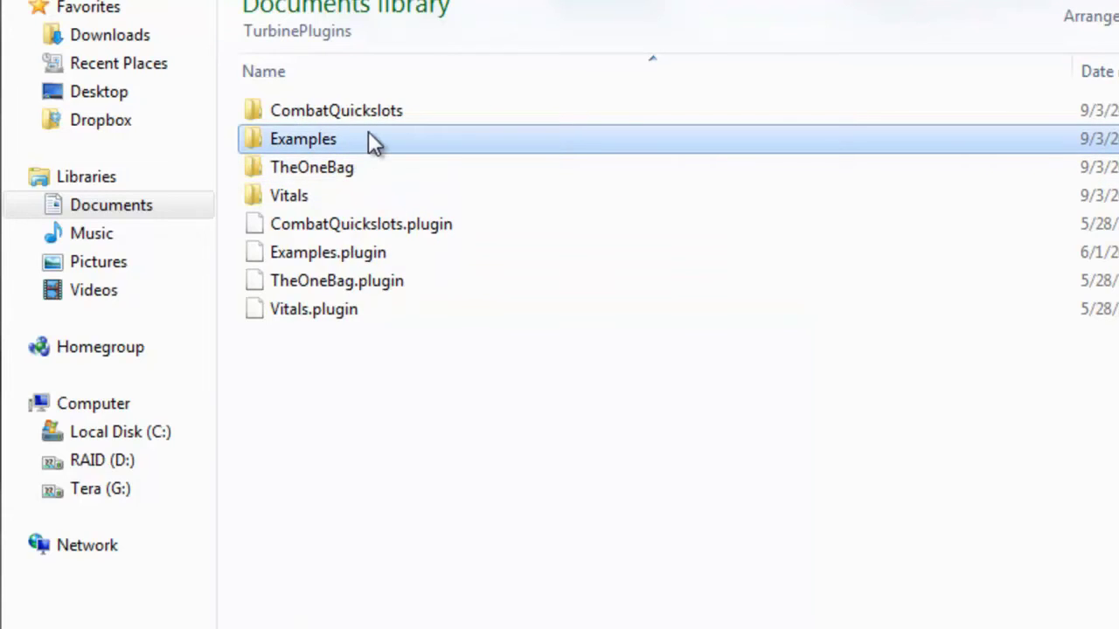
mouse_move(369, 140)
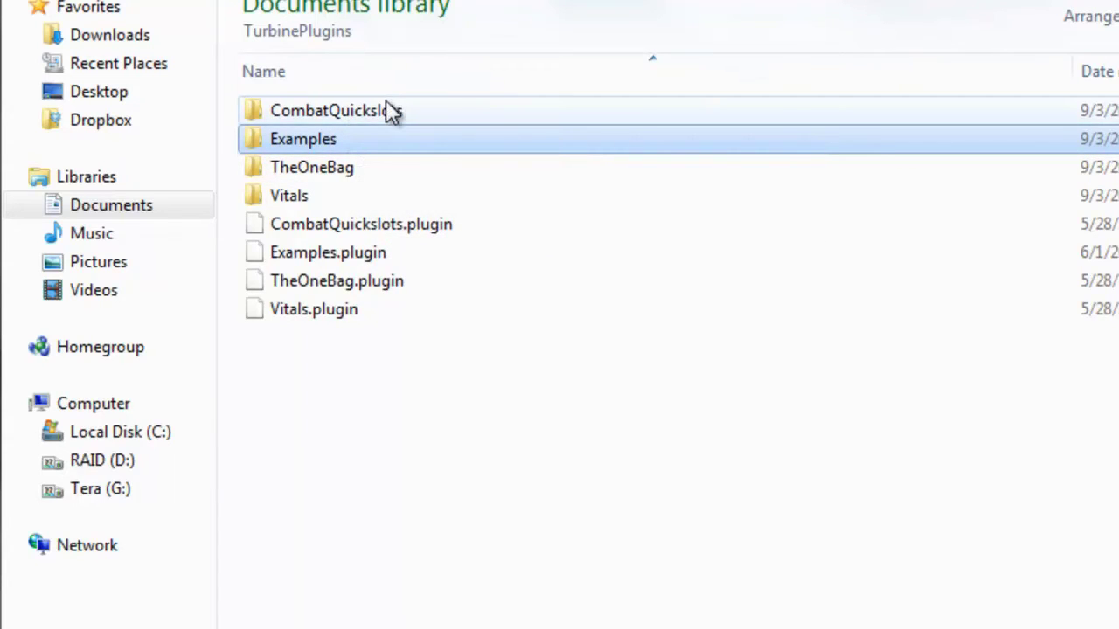
left_click(423, 110)
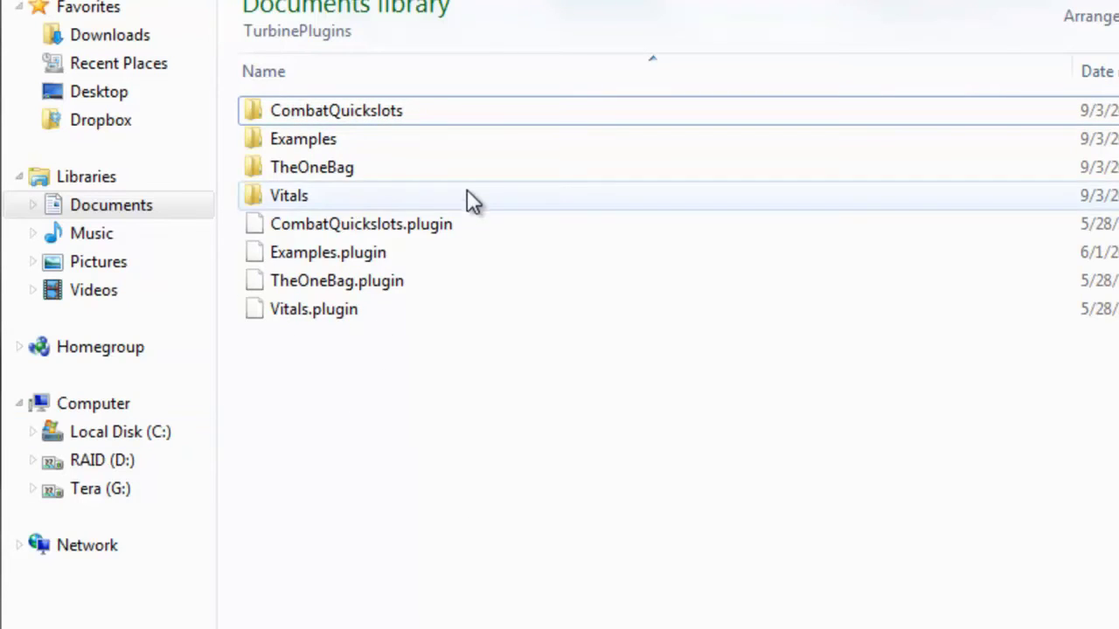
key("BackSpace")
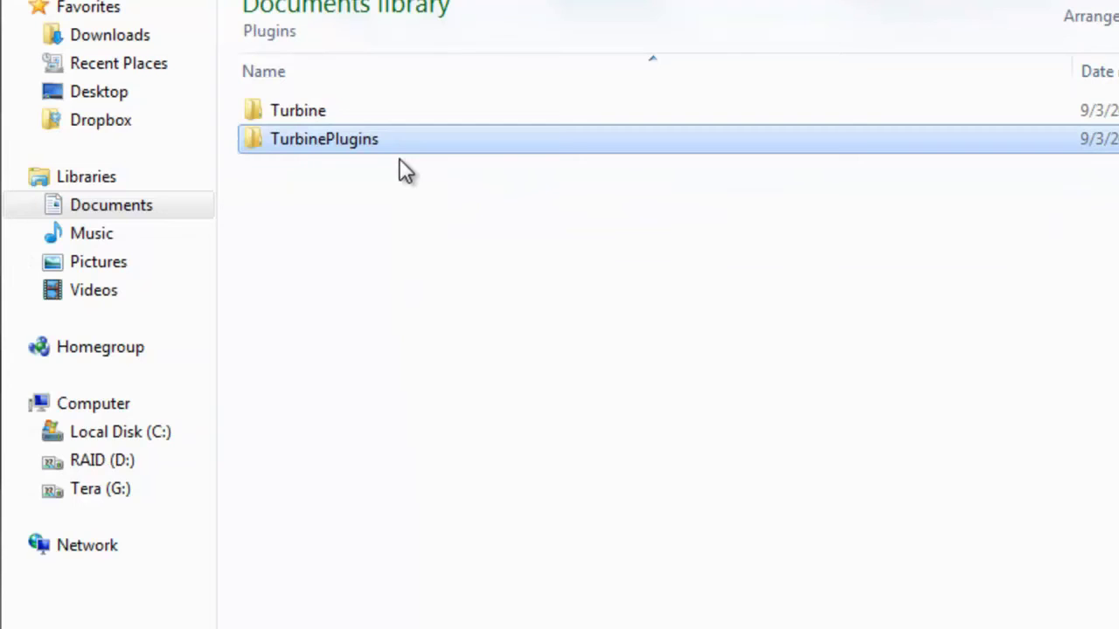
- Inspect the Turbine library's subfolders, selecting UI, then go back up to Plugins
double_click(341, 112)
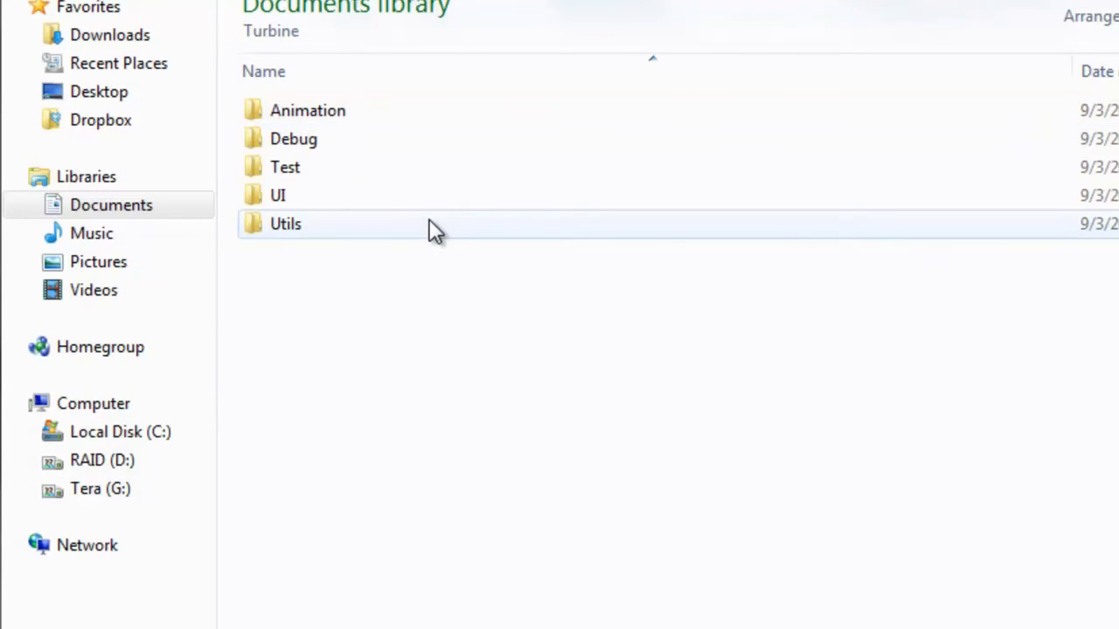
mouse_move(435, 229)
key("BackSpace")
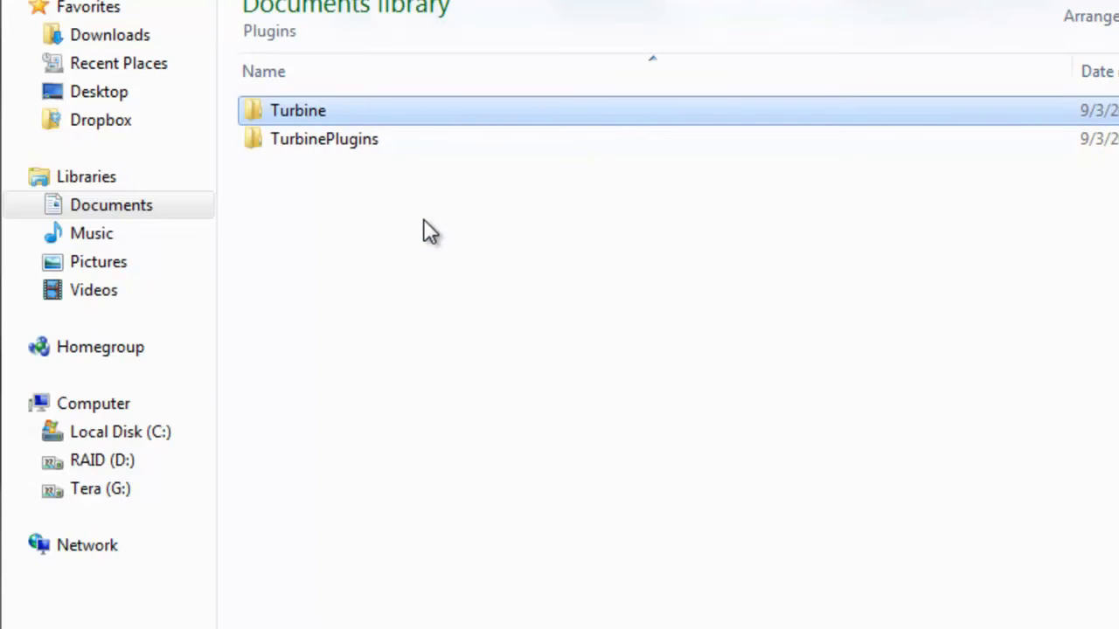
double_click(260, 106)
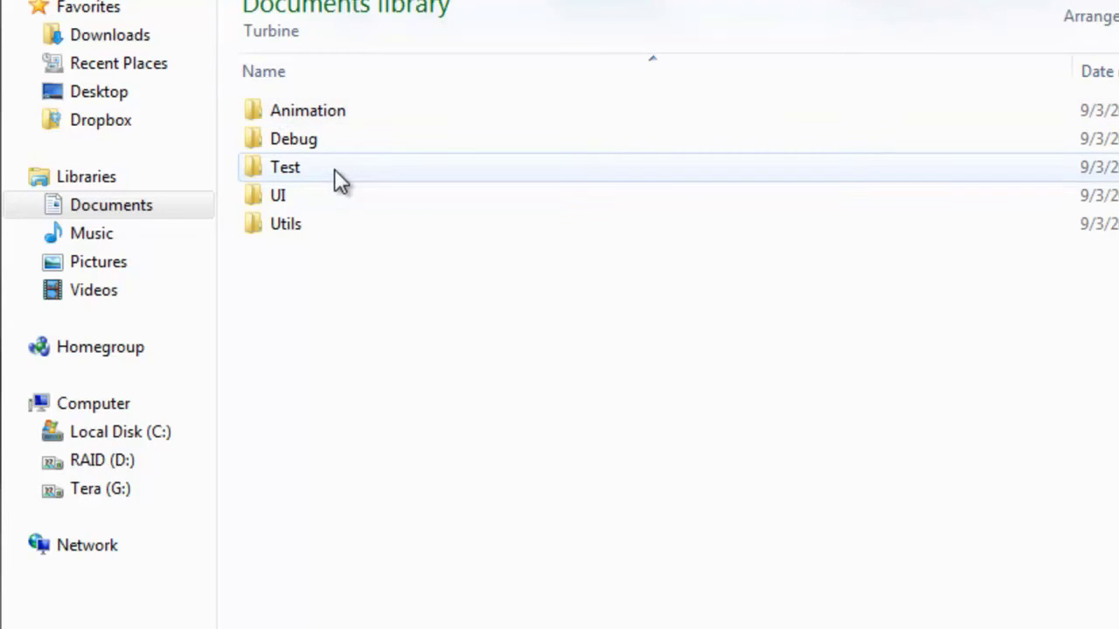
left_click(318, 208)
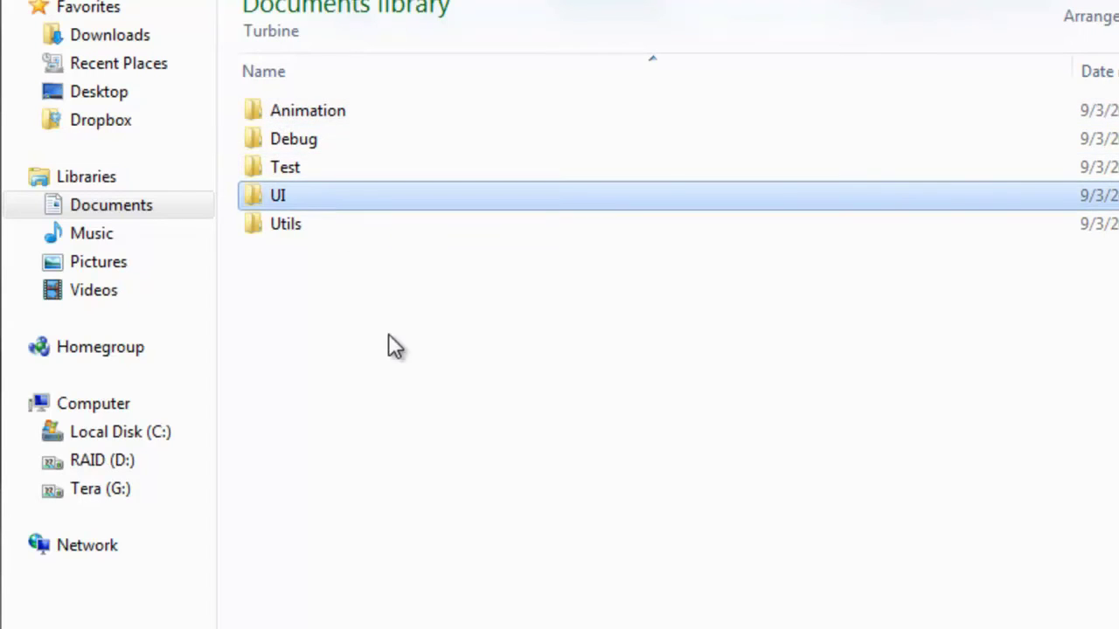
key("BackSpace")
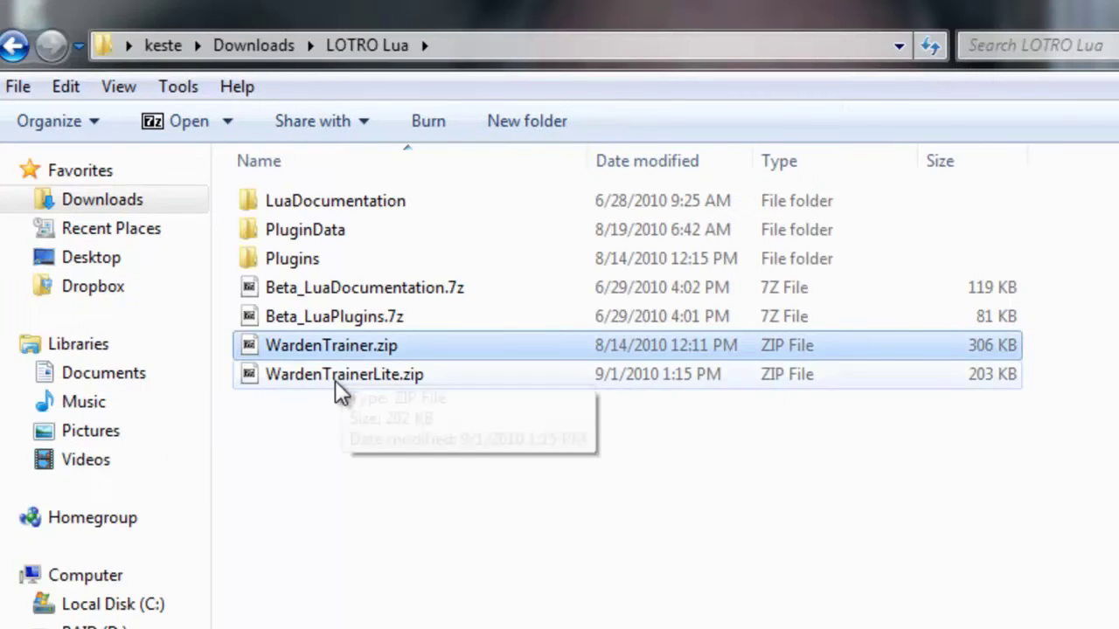
- Extract the GaluhadPlugins folder from WardenTrainerLite.zip into Plugins and open it
left_click(335, 377)
left_click(335, 344)
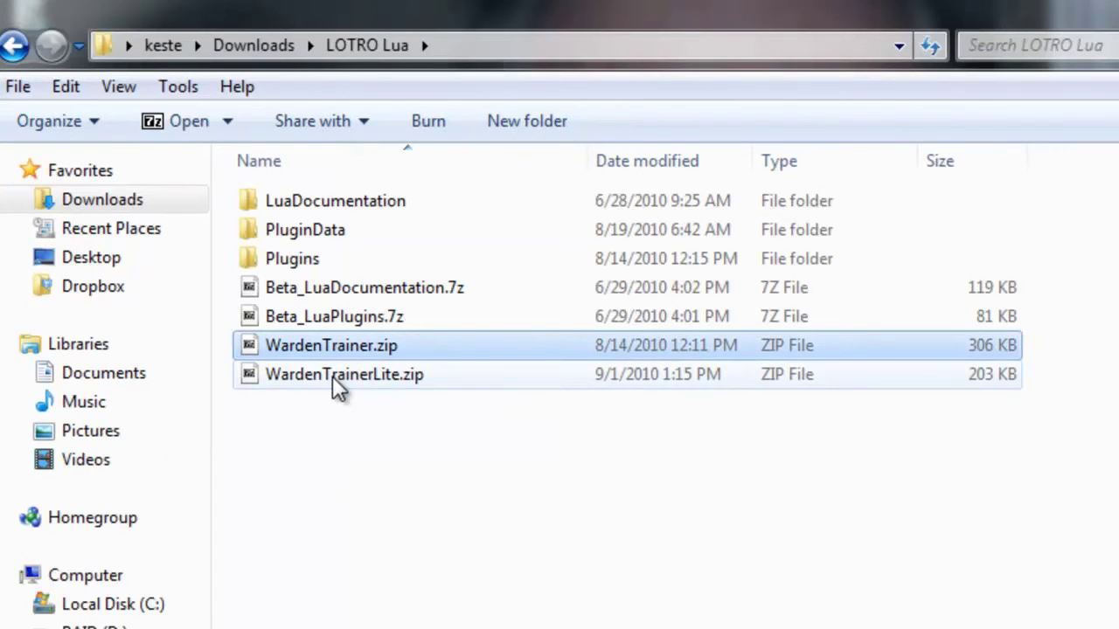
left_click(337, 378)
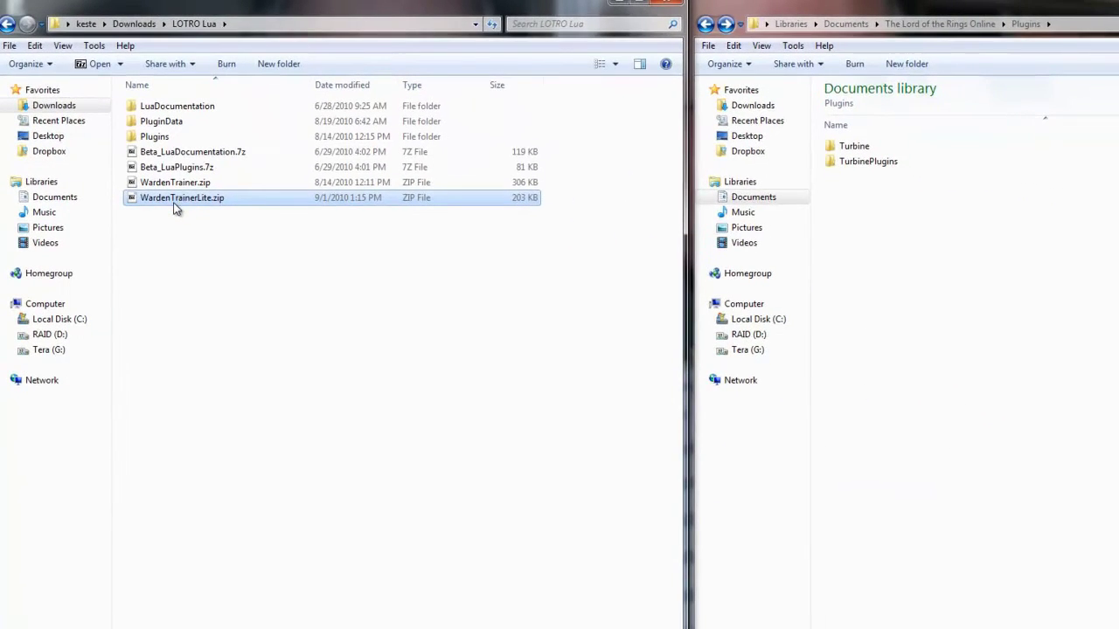
double_click(175, 200)
left_click(131, 300)
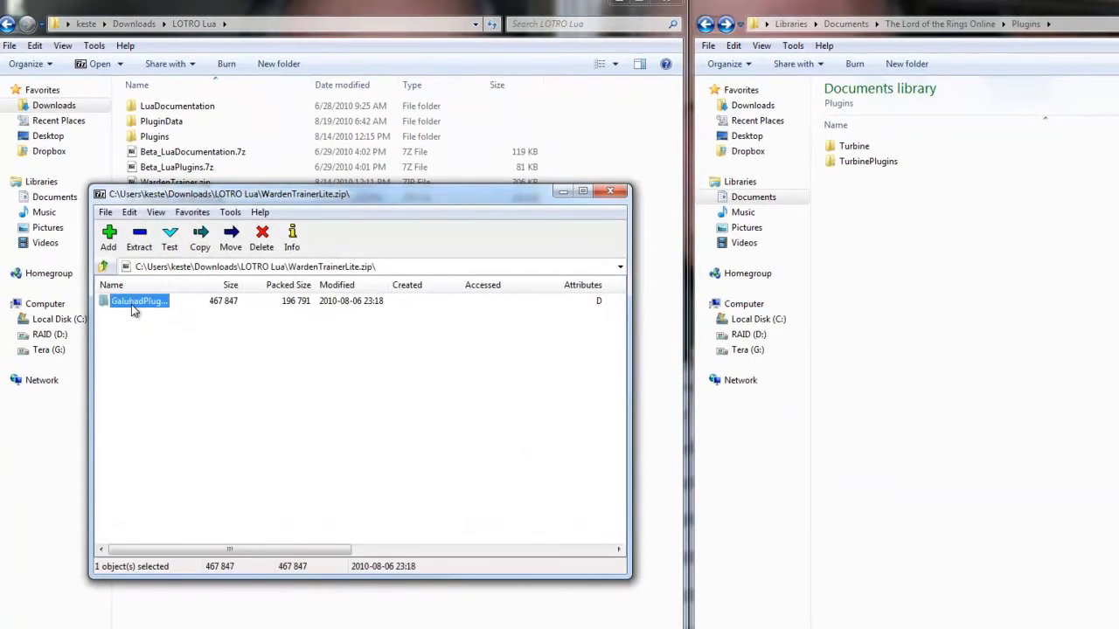
left_click(926, 302)
left_click(925, 303)
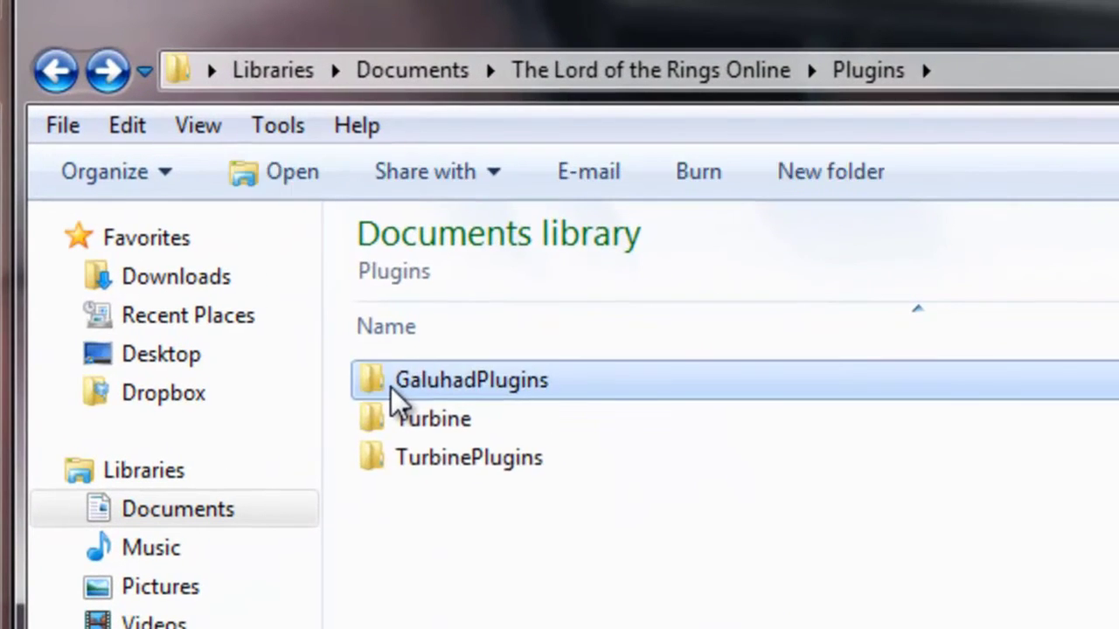
double_click(564, 306)
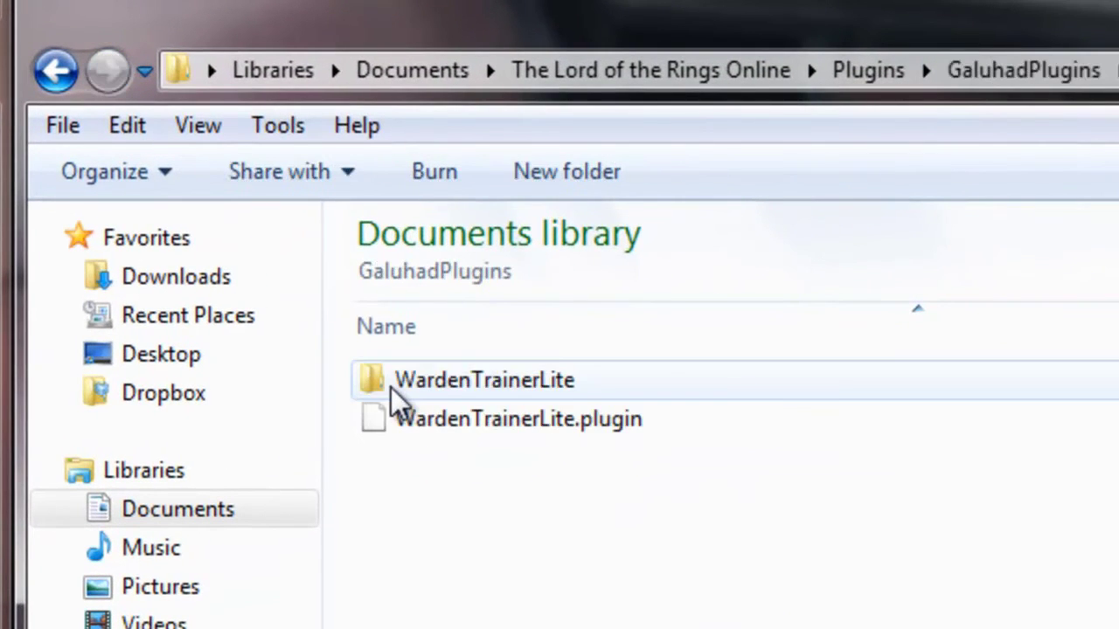
key("BackSpace")
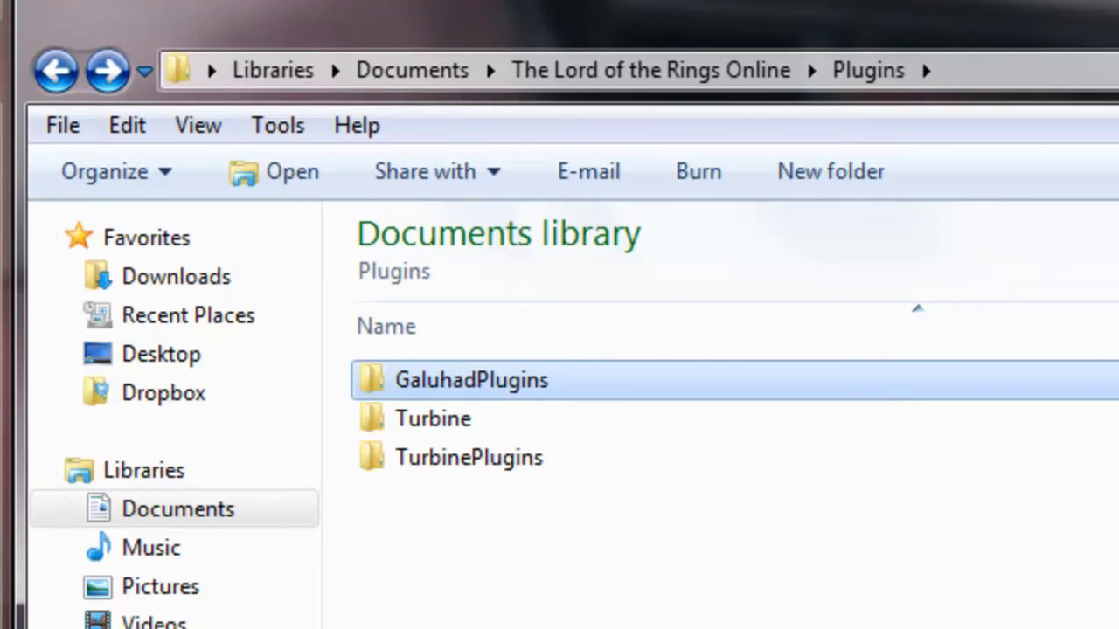
double_click(477, 383)
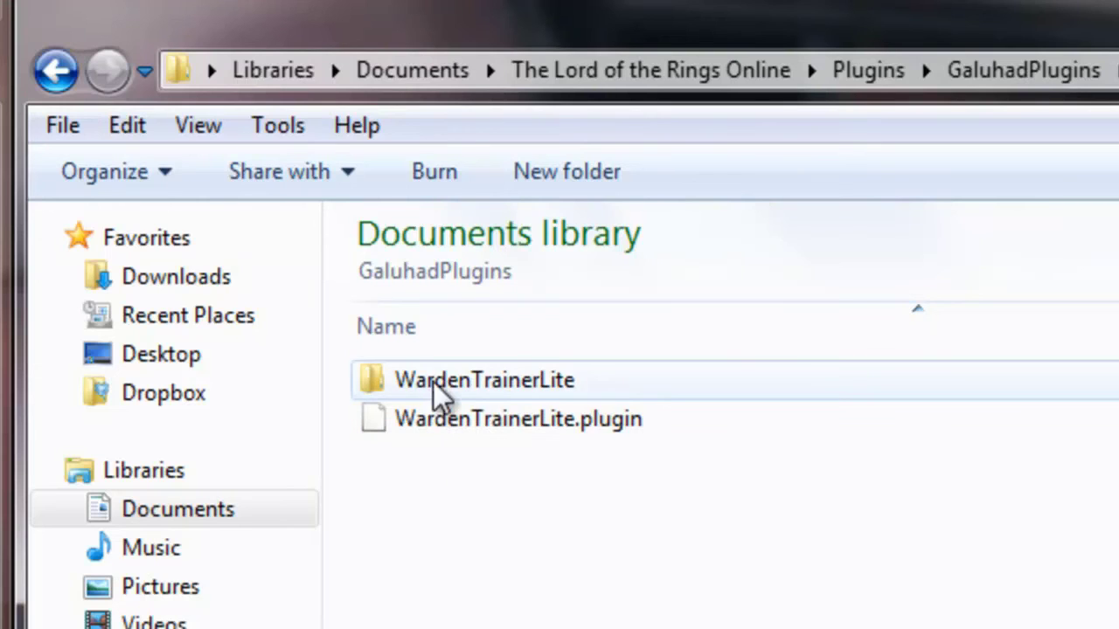
double_click(437, 384)
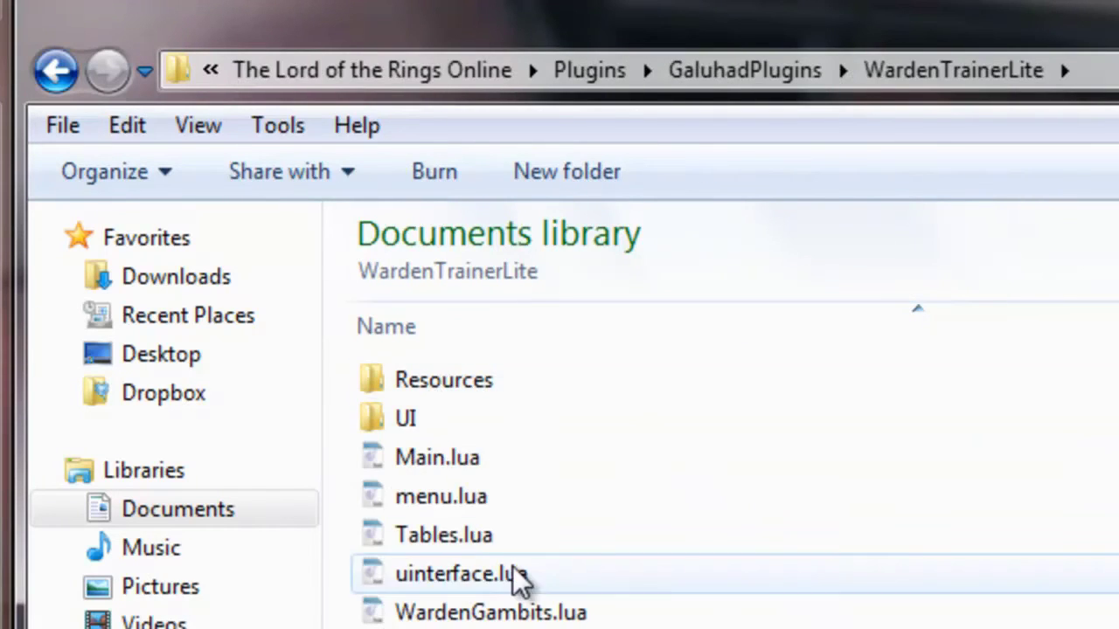
key("BackSpace")
key("BackSpace")
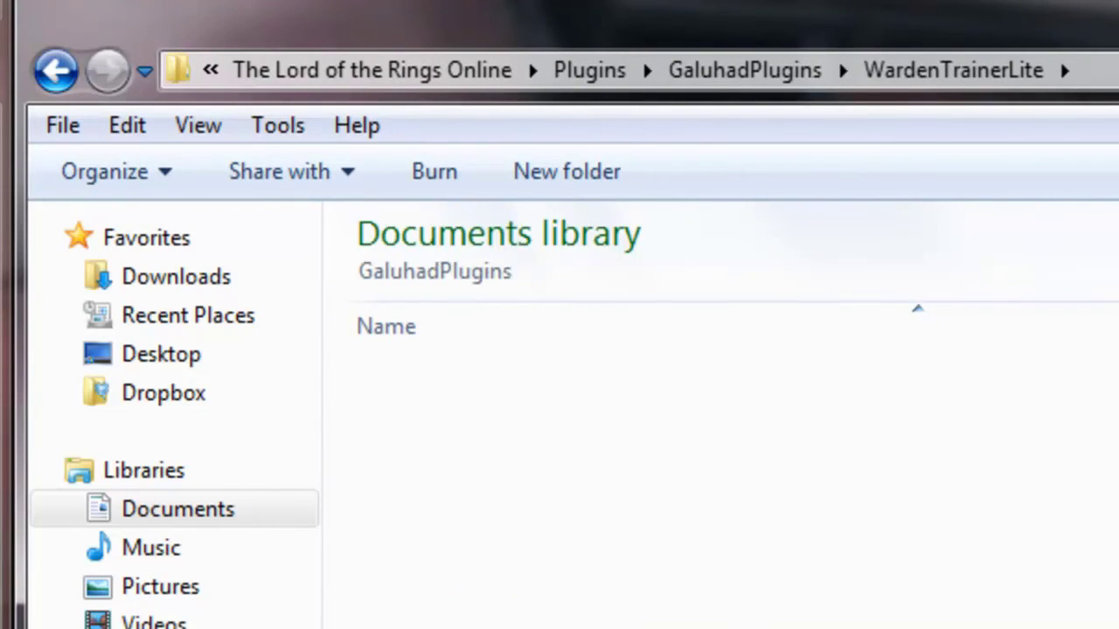